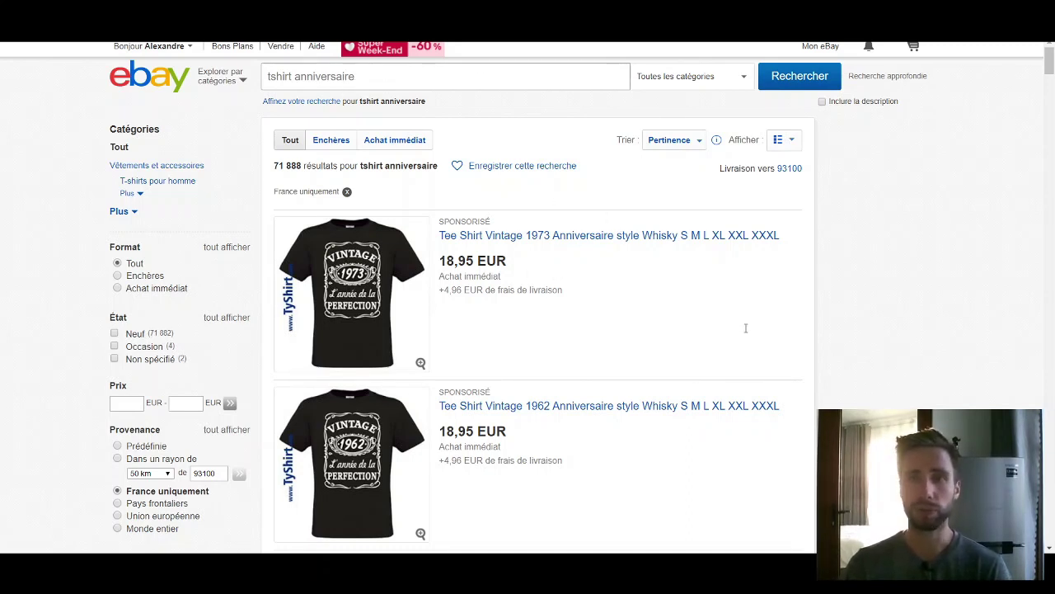
# Look through the eBay search results for "tshirt anniversaire", comparing the shirt designs and prices
pyautogui.scroll(-2, 381, 189)
pyautogui.scroll(-3, 358, 188)
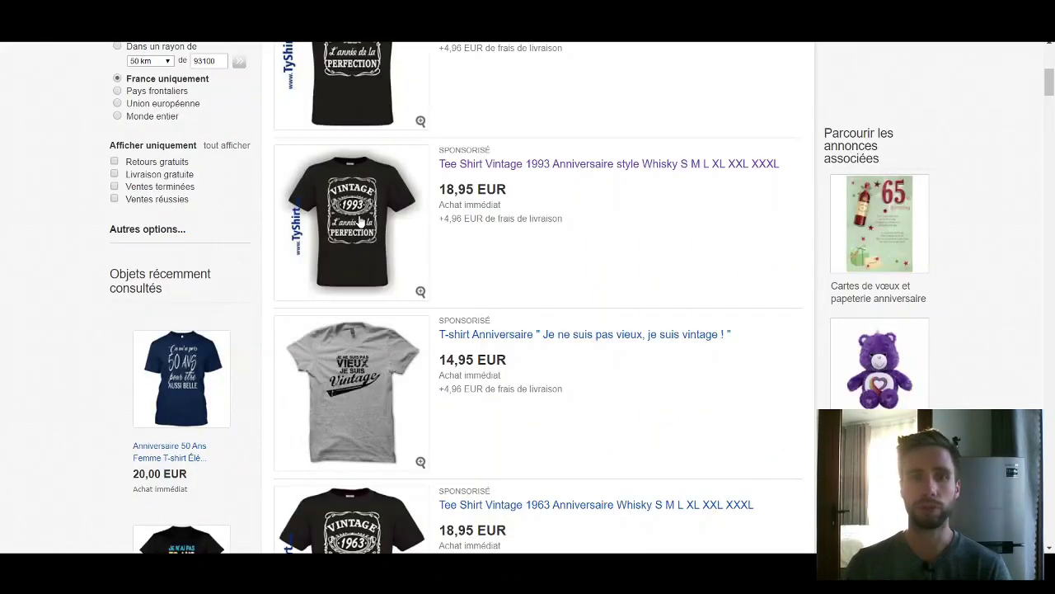
pyautogui.scroll(-5, 359, 206)
pyautogui.scroll(-3, 361, 221)
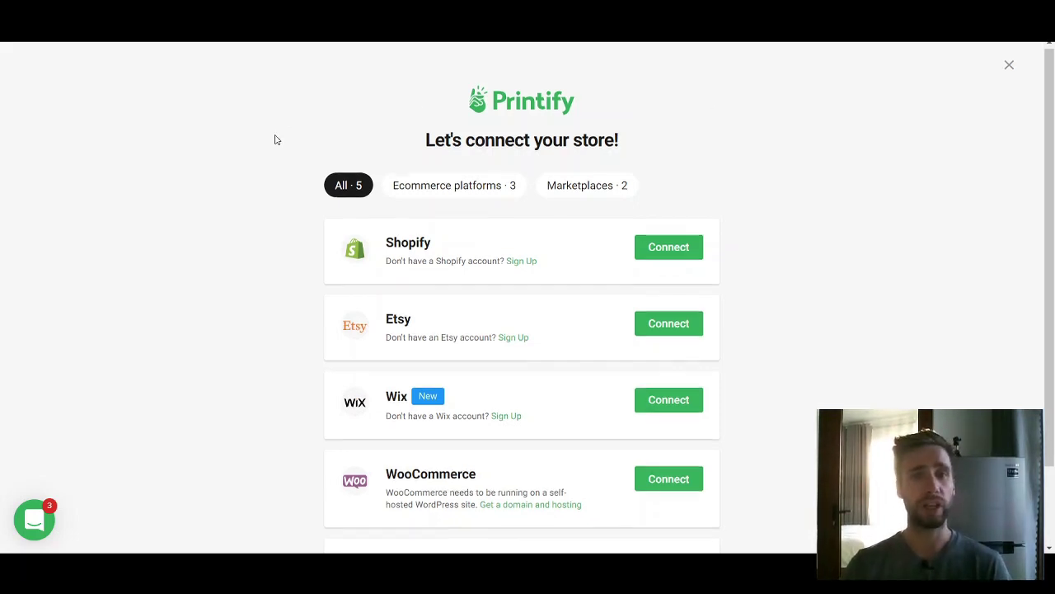
# In Printify, open the eBay store connection form from the list of sales channels and activate the store name field
pyautogui.scroll(-2, 276, 140)
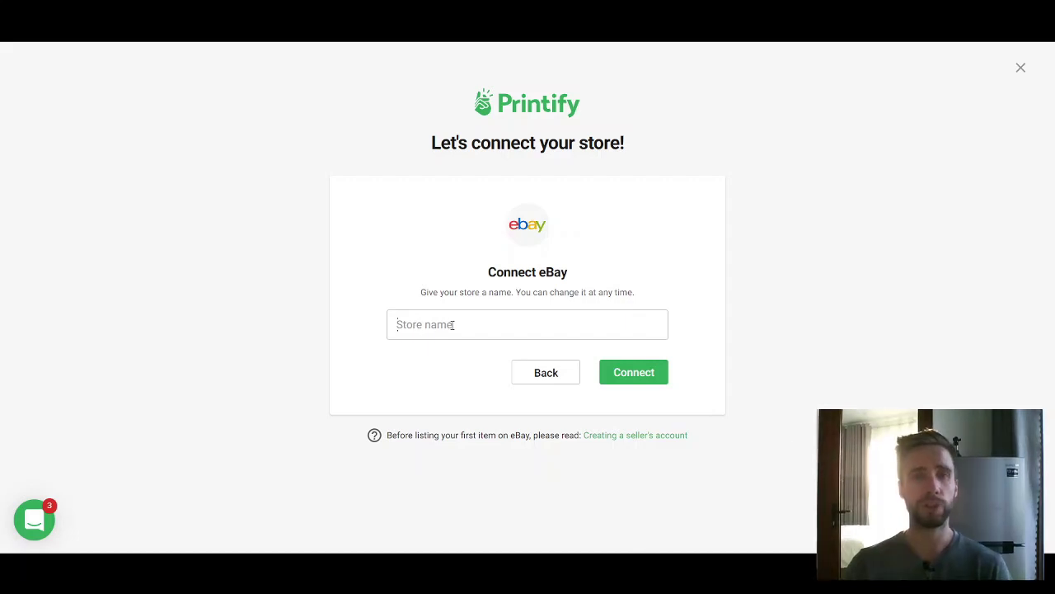
pyautogui.click(442, 332)
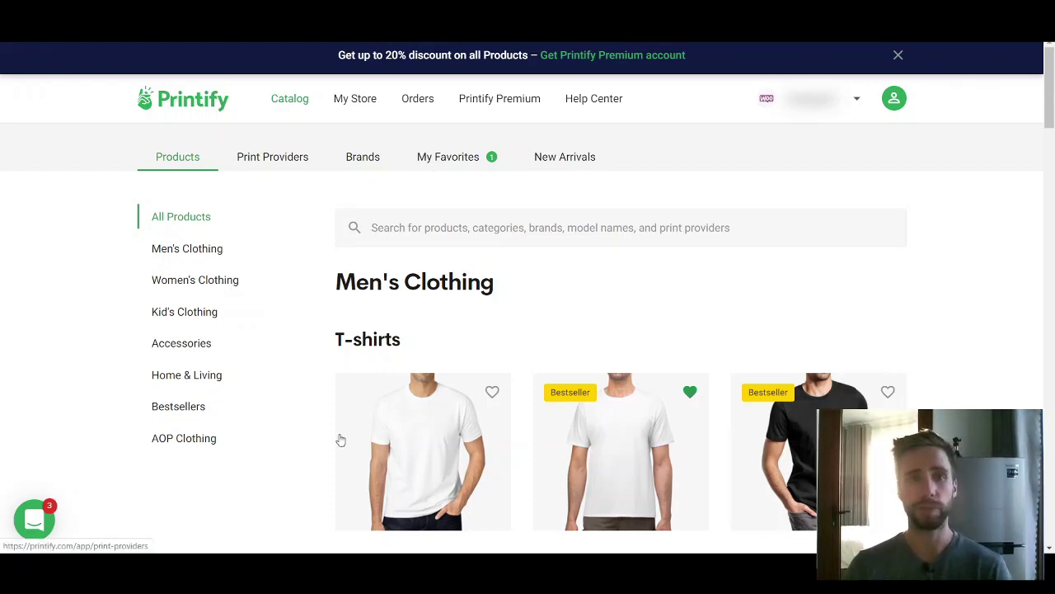
# Browse the men's T-shirts in the Printify catalog and open the Unisex Heavy Cotton Tee by Gildan
pyautogui.scroll(-3, 306, 301)
pyautogui.scroll(3, 306, 302)
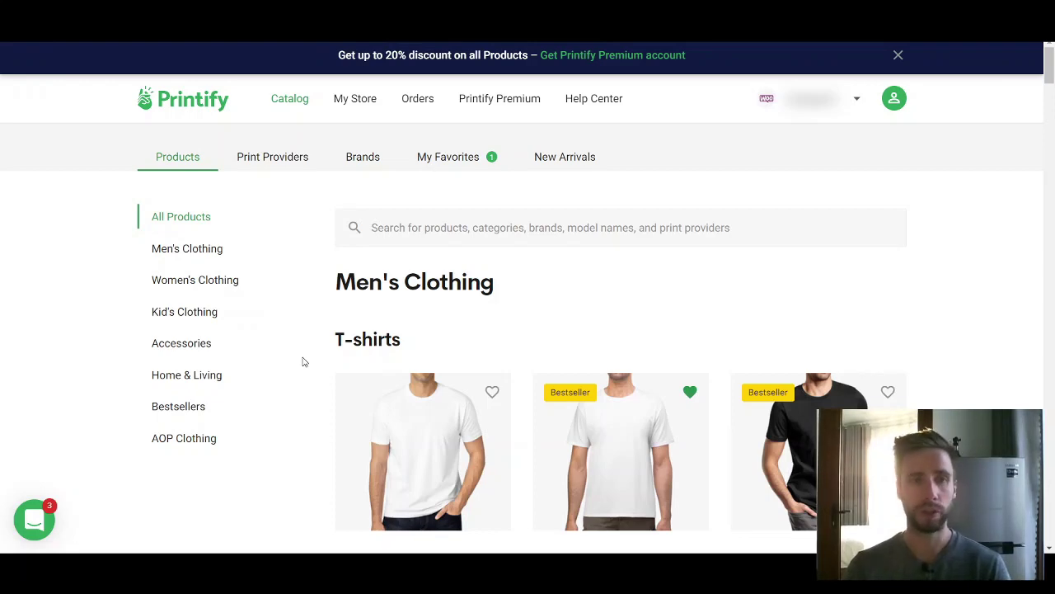
pyautogui.scroll(-3, 329, 334)
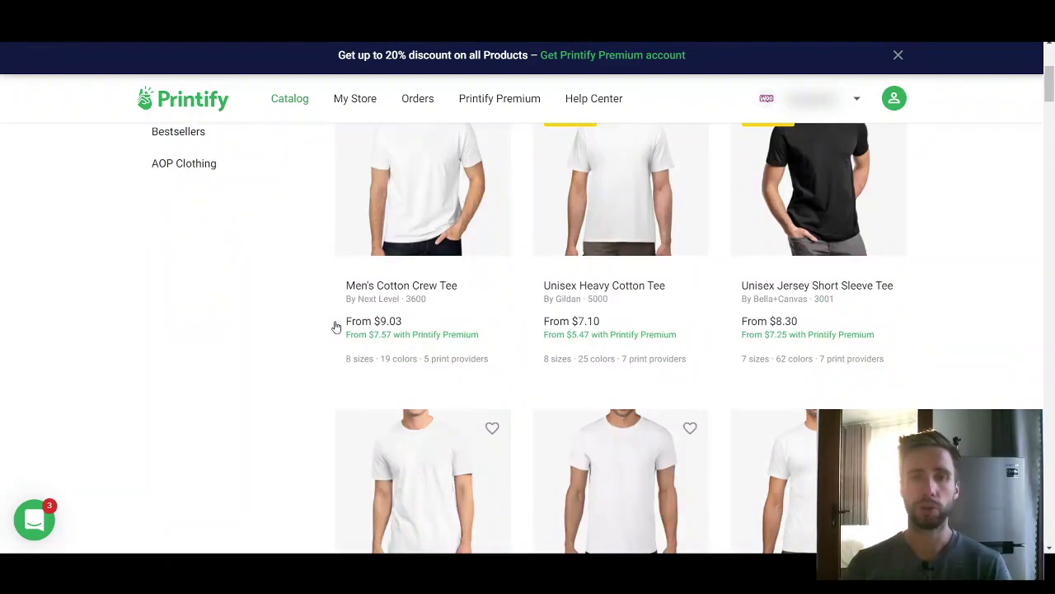
pyautogui.scroll(-3, 402, 394)
pyautogui.scroll(5, 405, 396)
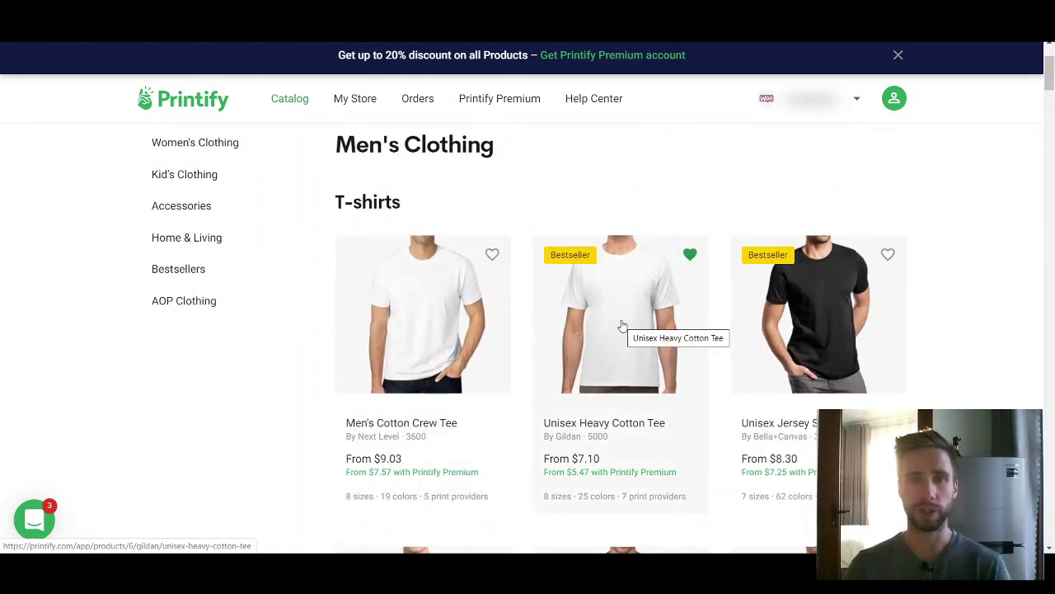
pyautogui.click(622, 324)
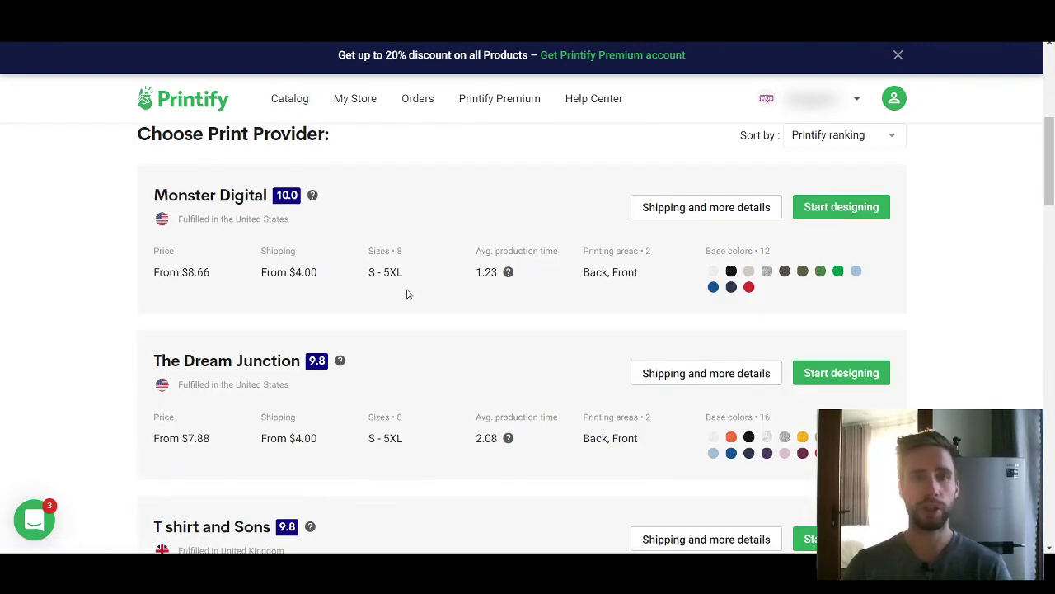
# Compare the print providers for the tee and start designing with OPT OnDemand, which fulfils from the Czech Republic
pyautogui.scroll(2, 407, 295)
pyautogui.scroll(-5, 228, 382)
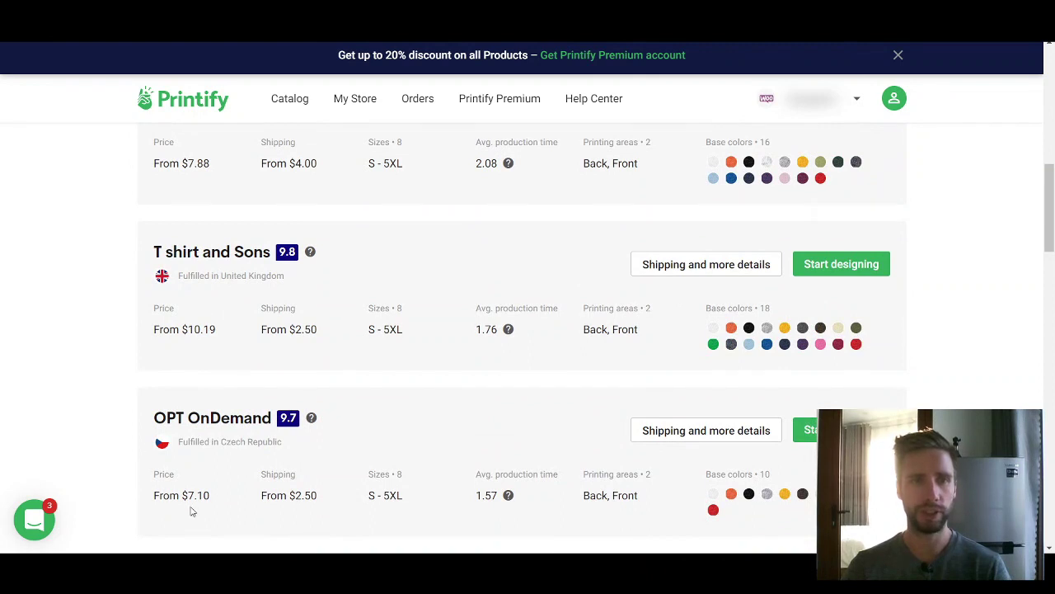
pyautogui.moveTo(220, 441); pyautogui.dragTo(268, 441)
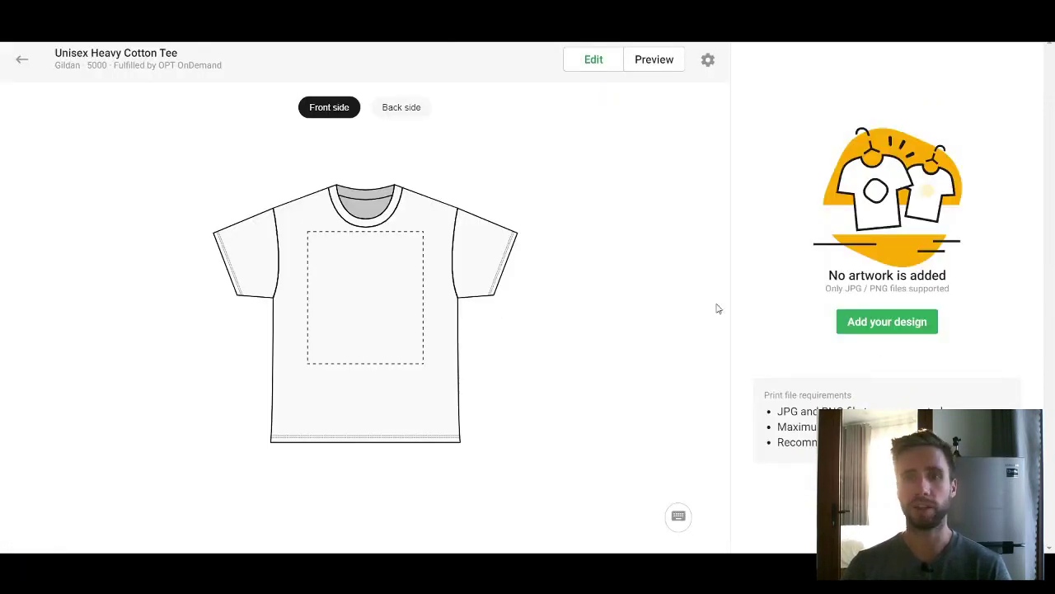
# Add flag-1486375.png to the shirt's front, place it at 40,26% left and 21,97% top, and check the available shirt colors
pyautogui.click(920, 324)
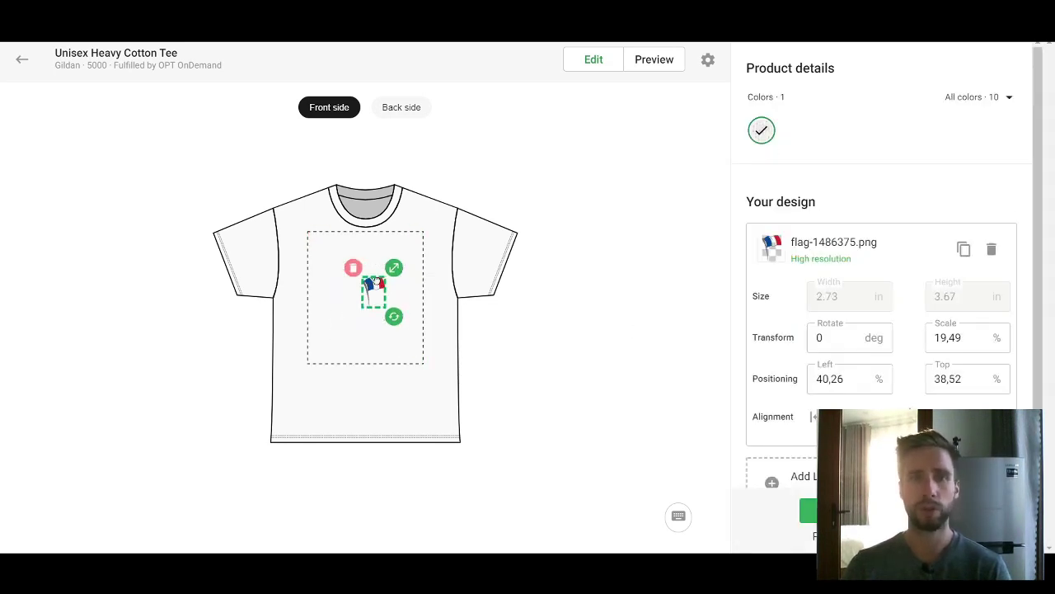
pyautogui.moveTo(377, 288); pyautogui.dragTo(368, 272)
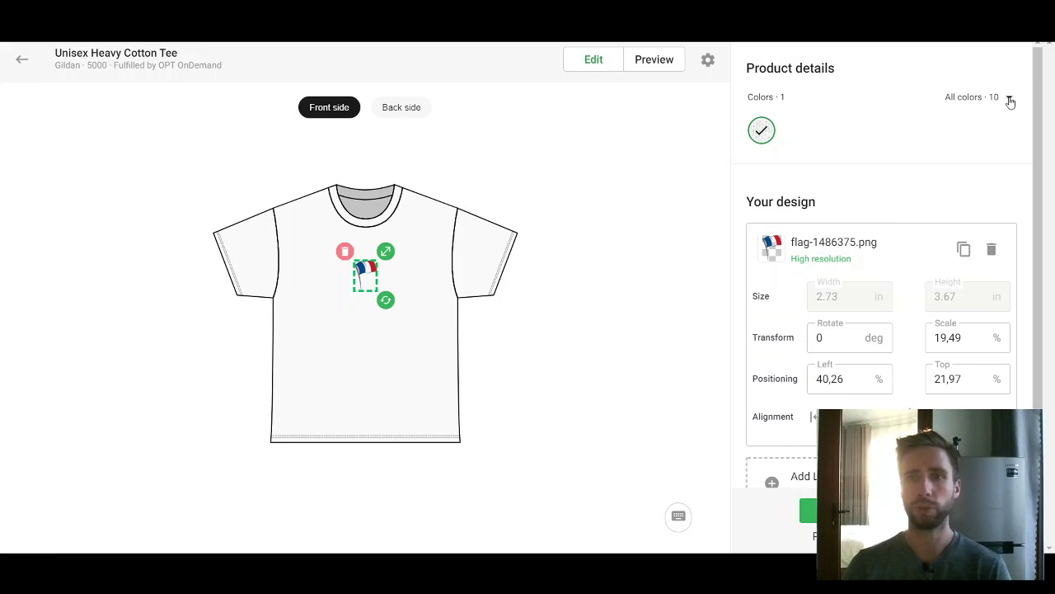
pyautogui.click(1008, 102)
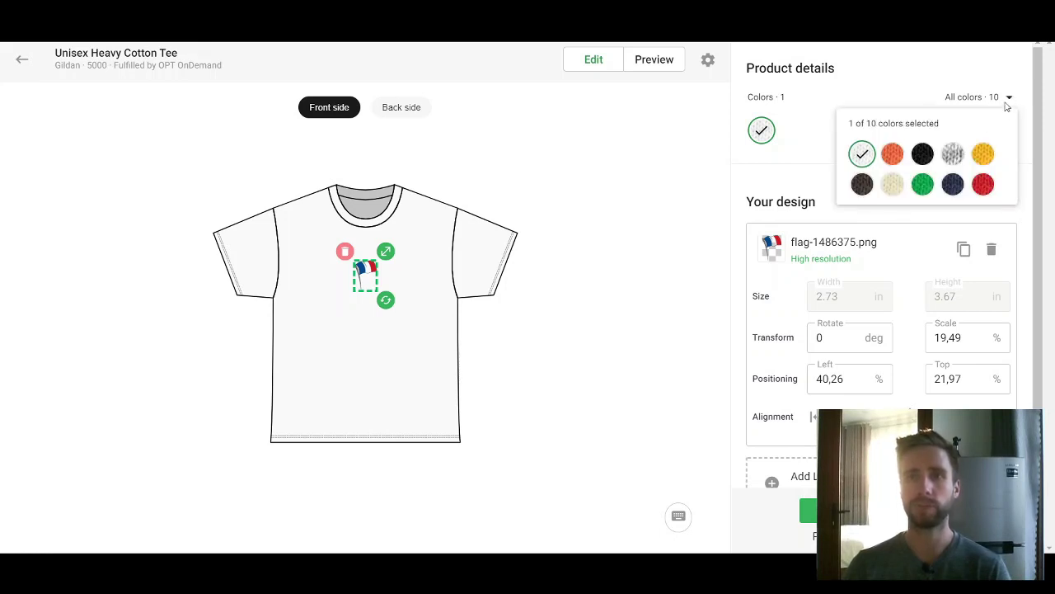
pyautogui.click(1012, 100)
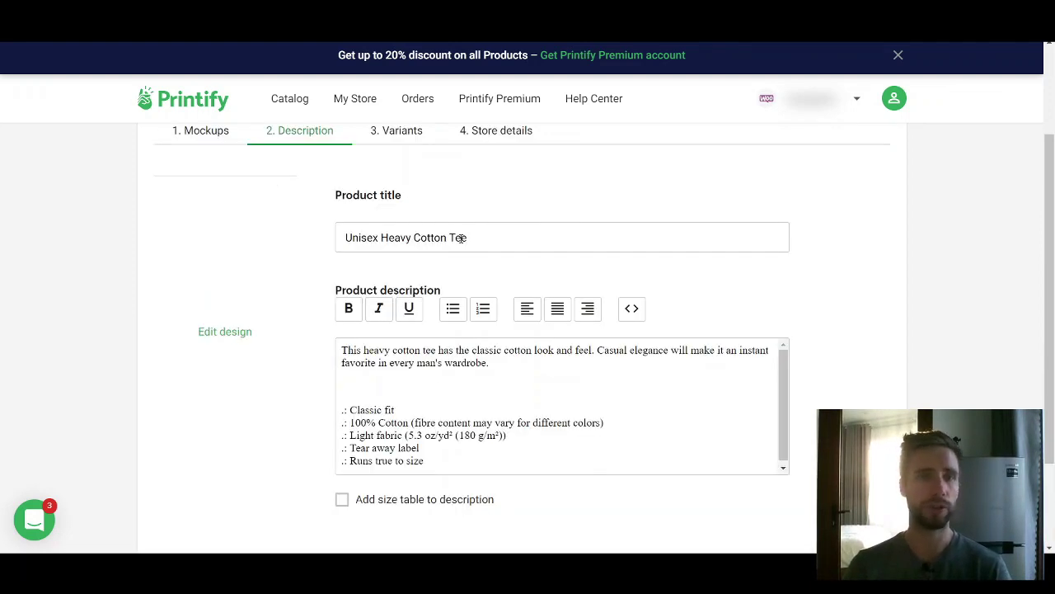
# Add the size table to the Unisex Heavy Cotton Tee's product description and switch it to metric units
pyautogui.click(462, 237)
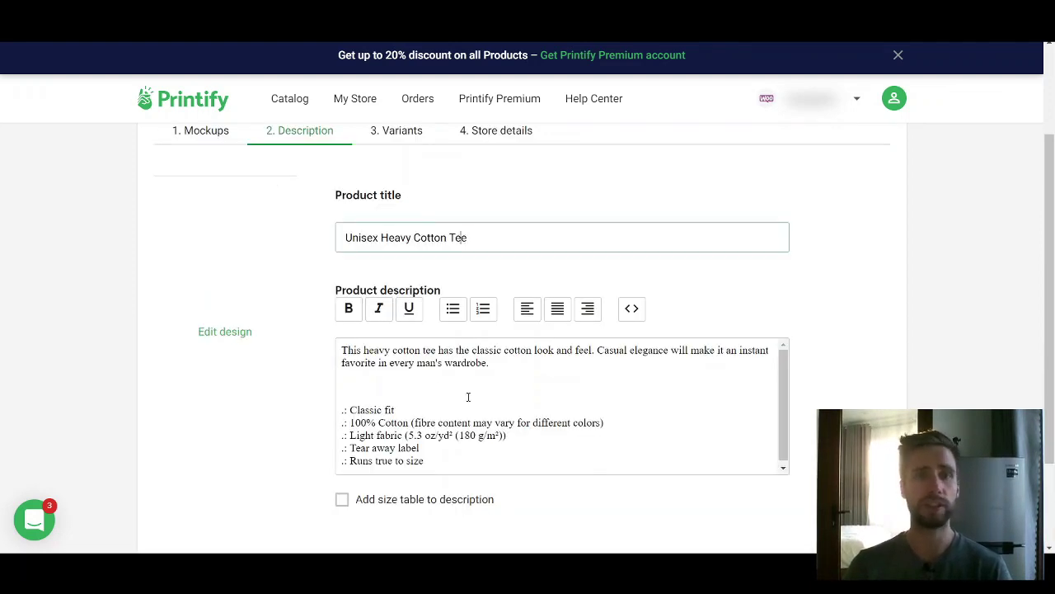
pyautogui.click(476, 421)
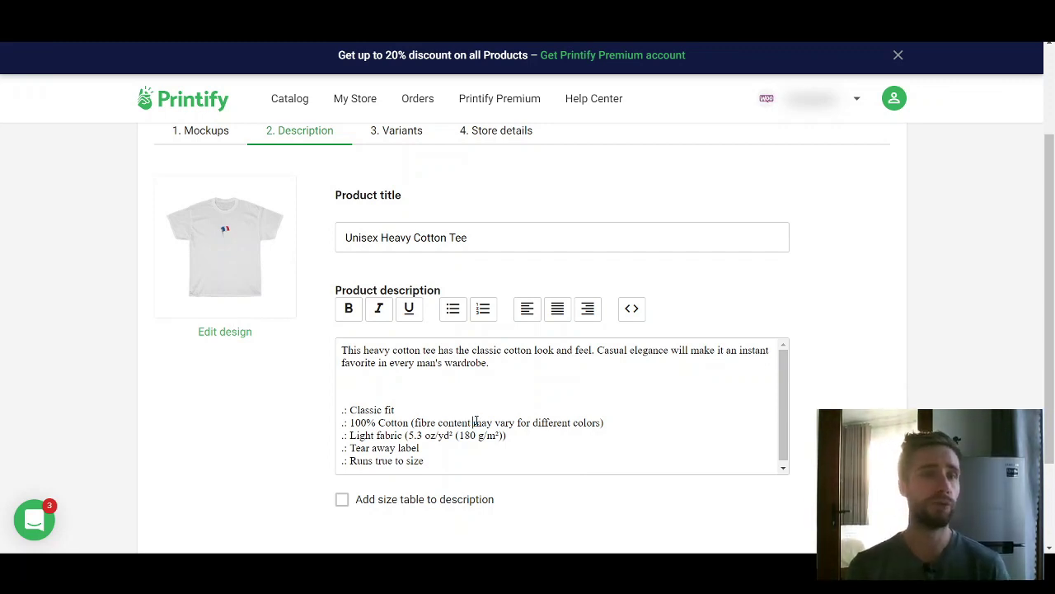
pyautogui.click(473, 422)
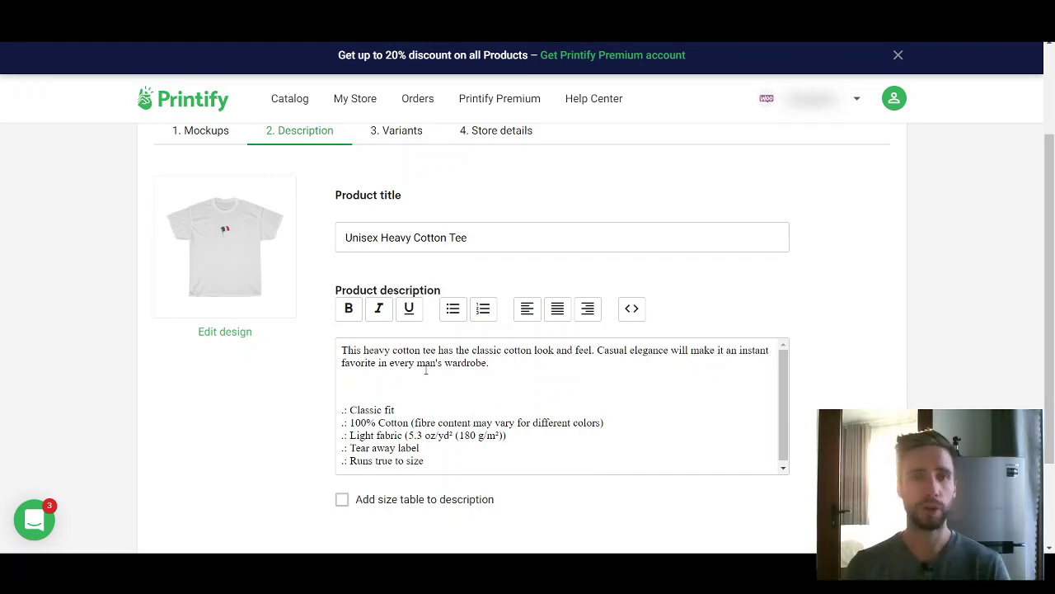
pyautogui.scroll(-1, 425, 409)
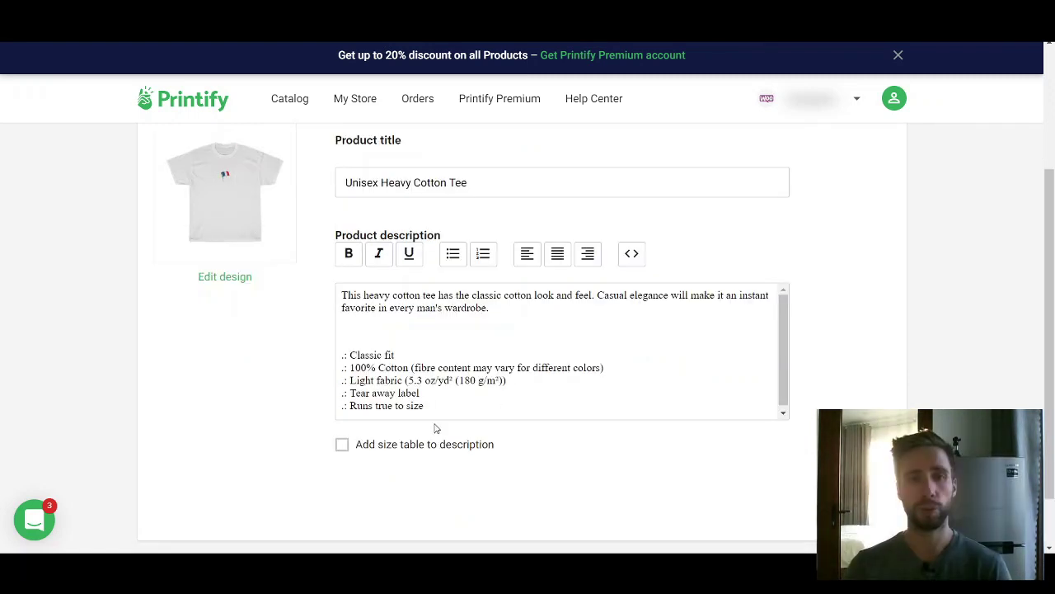
pyautogui.click(357, 443)
pyautogui.scroll(-2, 446, 415)
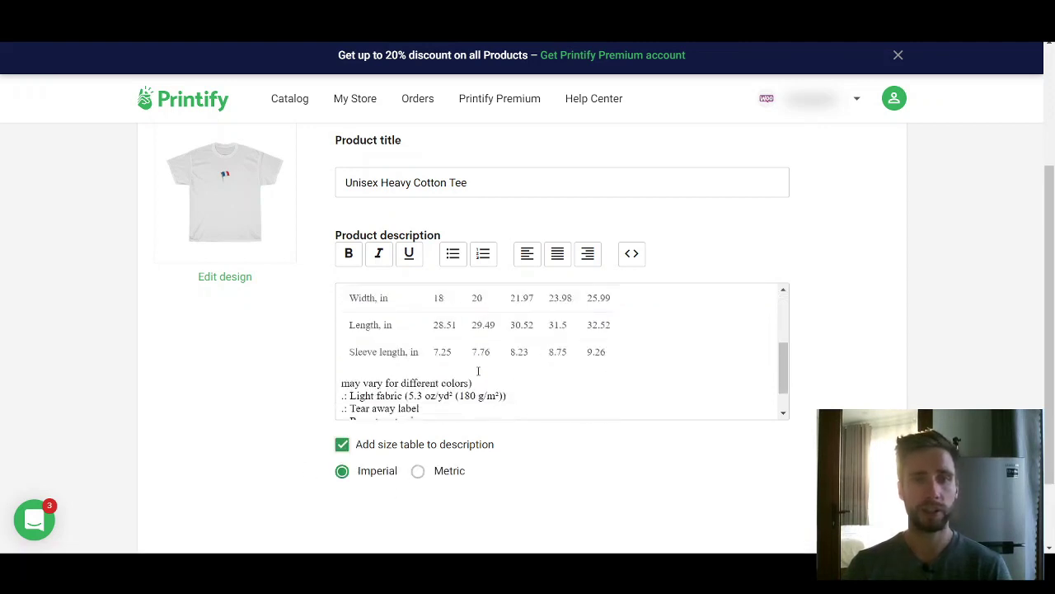
pyautogui.scroll(1, 476, 367)
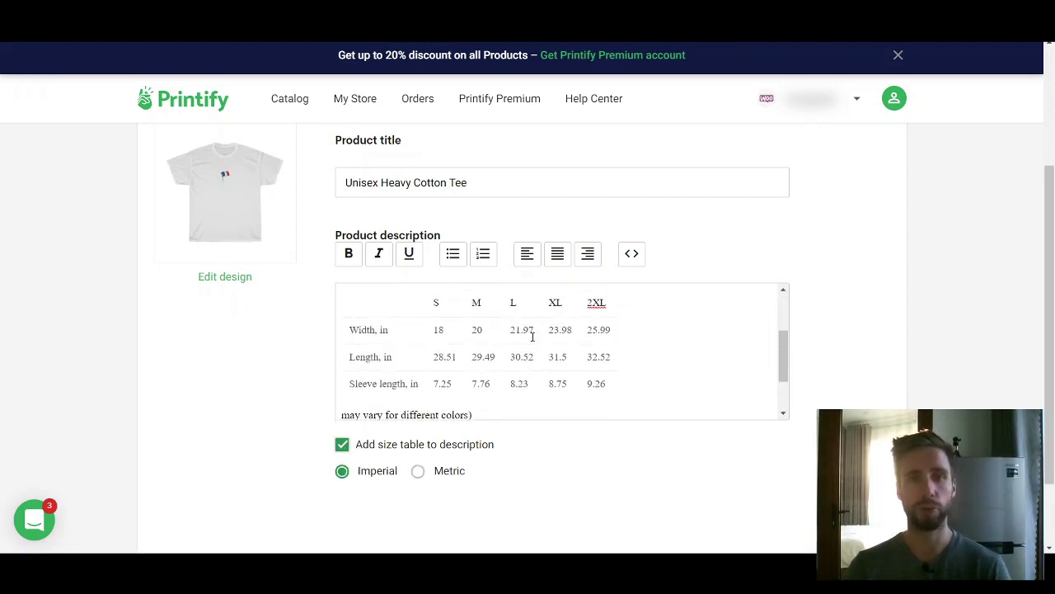
pyautogui.click(419, 472)
pyautogui.scroll(-1, 526, 448)
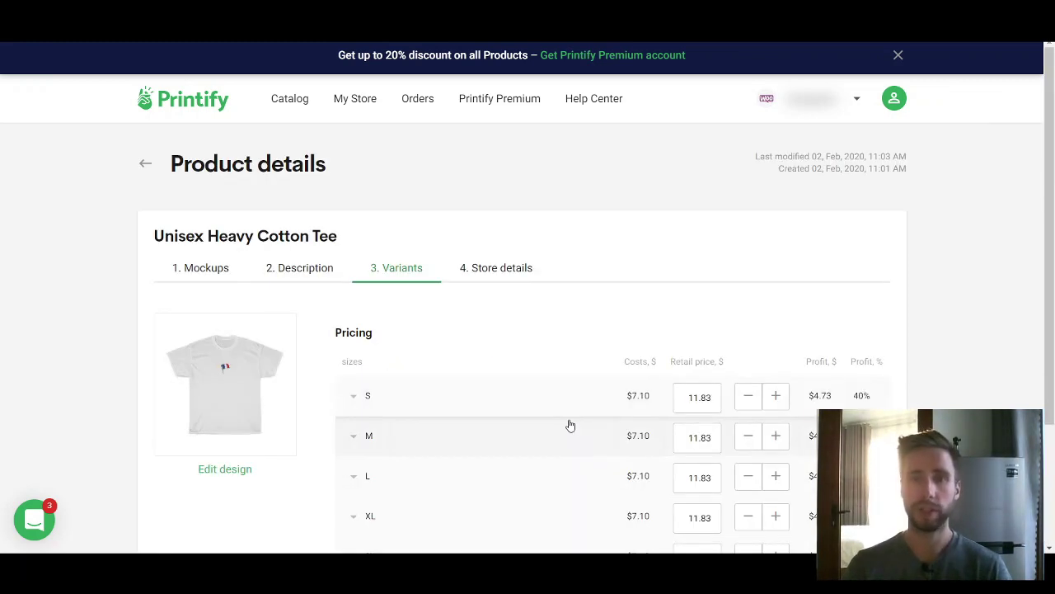
# Set the retail price of the size S variant to $22
pyautogui.scroll(-2, 577, 396)
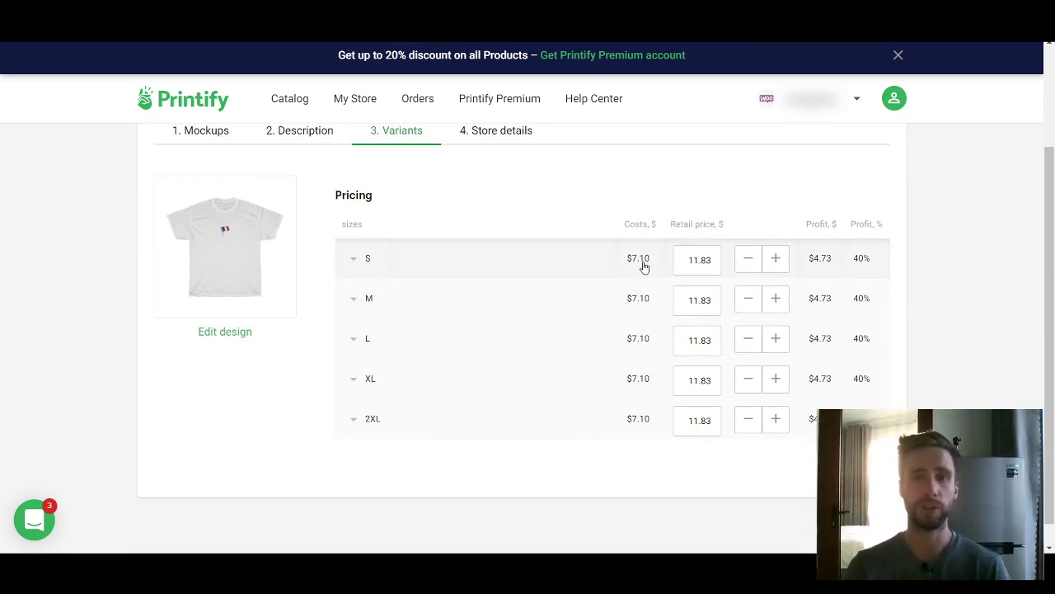
pyautogui.click(705, 262)
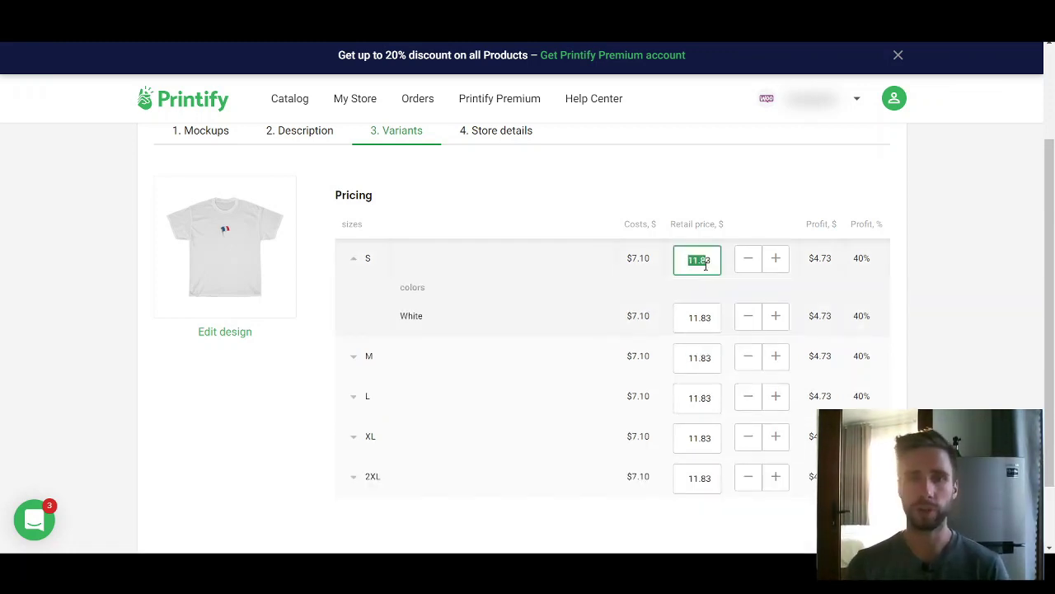
pyautogui.click(705, 263)
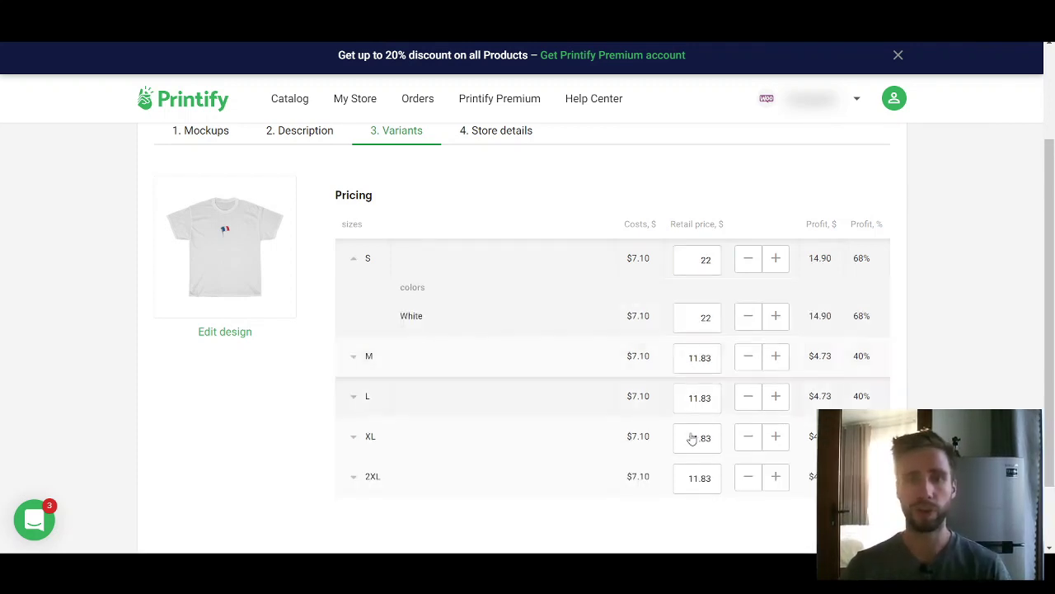
pyautogui.scroll(-2, 633, 412)
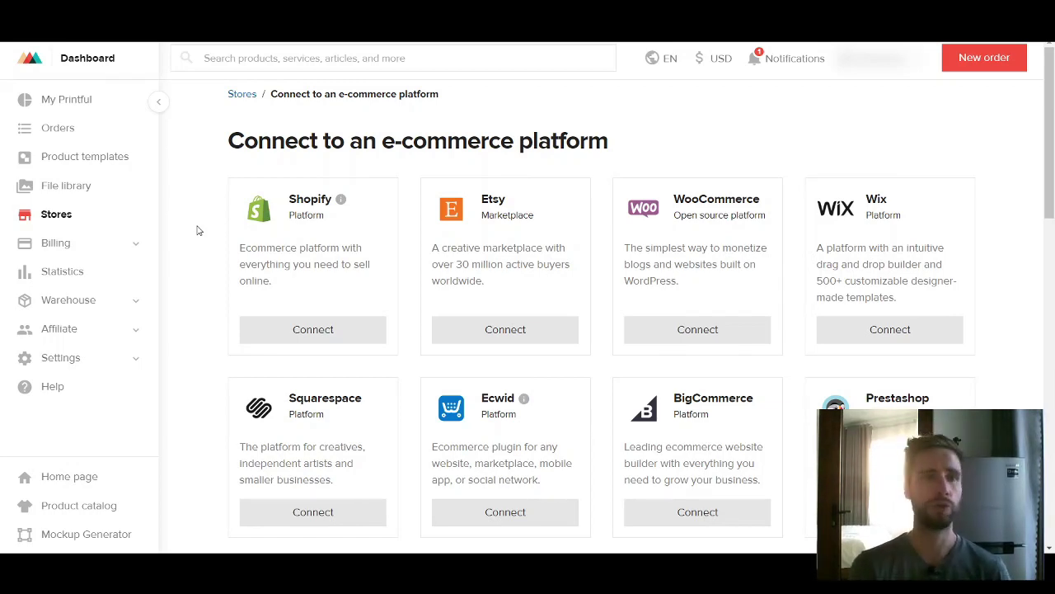
# In Printful, open the eBay store connection guide from the e-commerce platforms and review its general info and payment policy steps
pyautogui.scroll(-2, 332, 209)
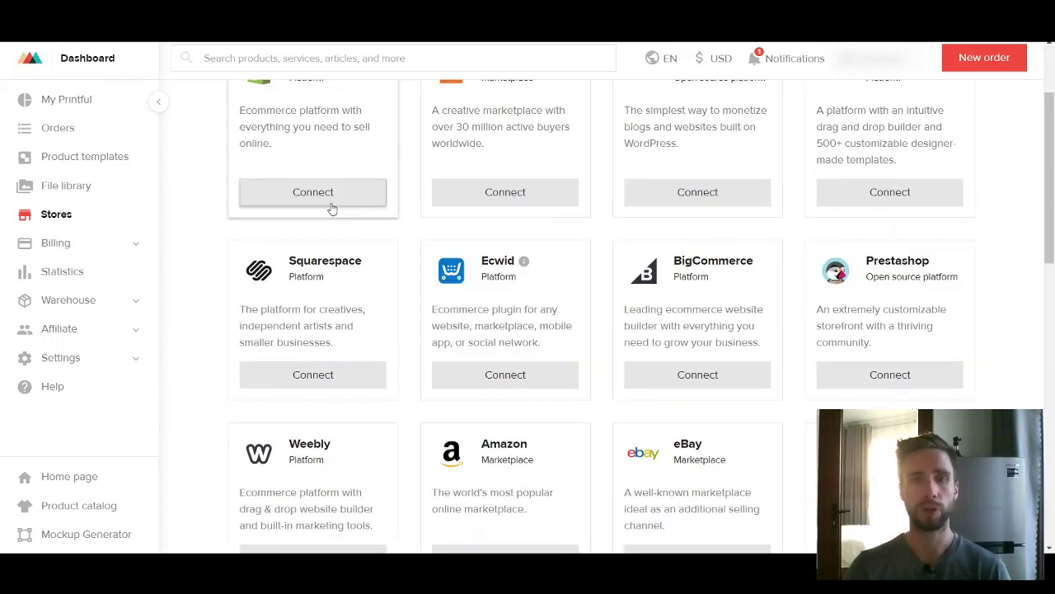
pyautogui.scroll(2, 332, 210)
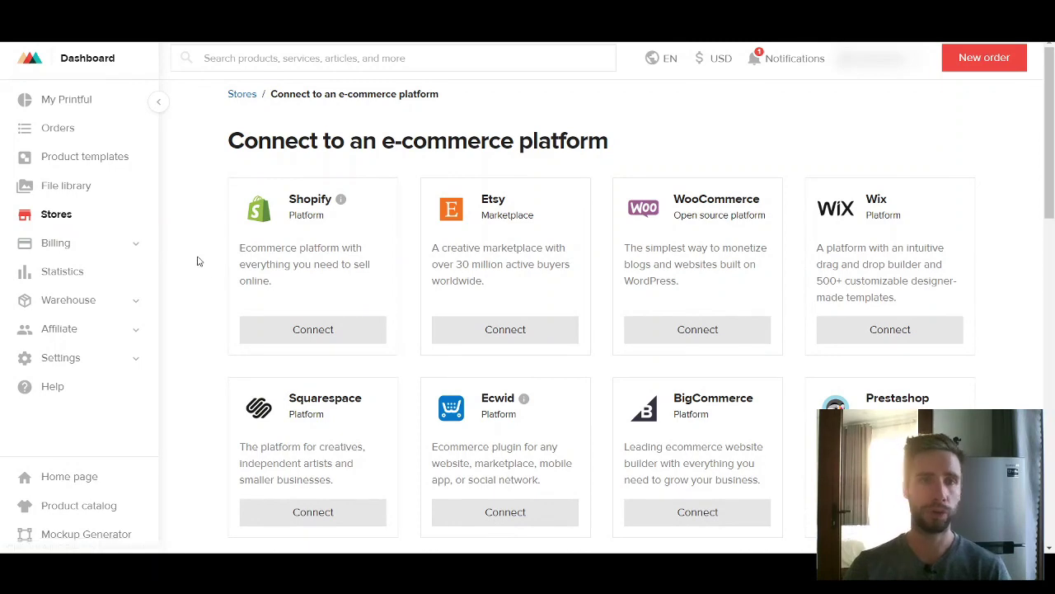
pyautogui.scroll(-6, 527, 318)
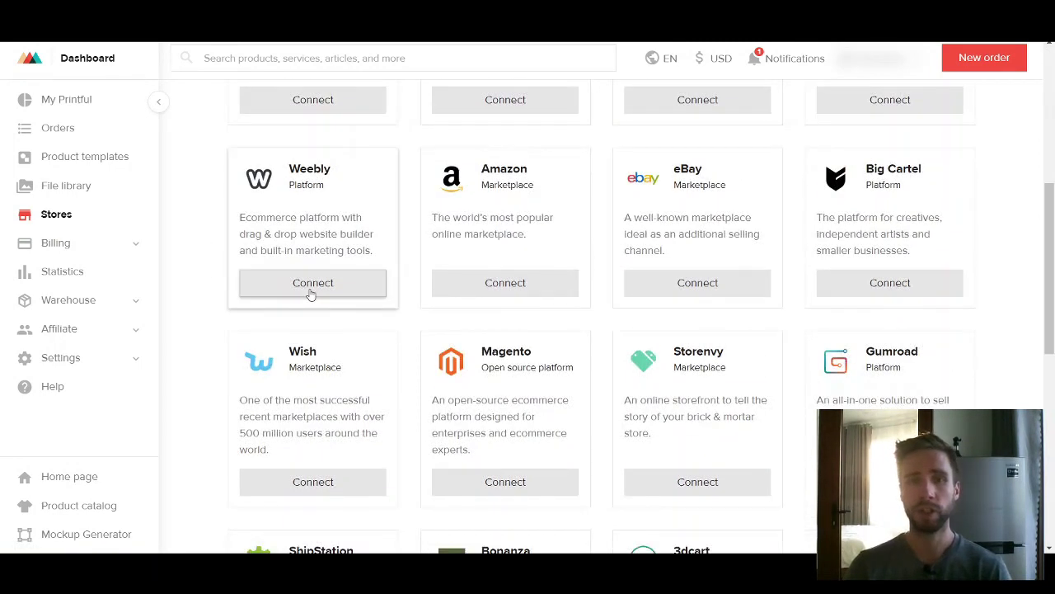
pyautogui.scroll(-5, 362, 276)
pyautogui.scroll(6, 300, 308)
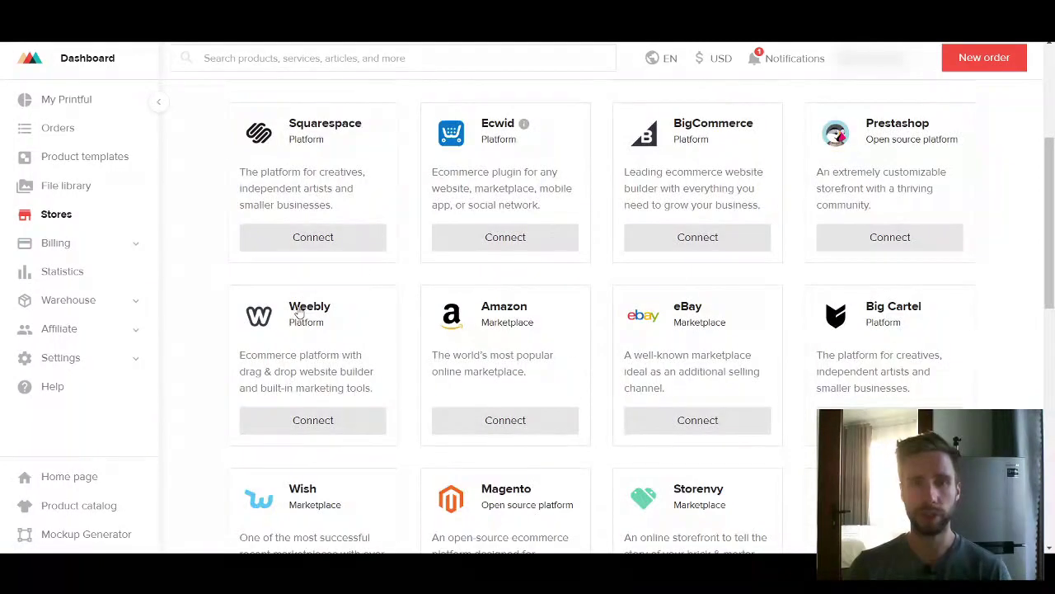
pyautogui.click(719, 418)
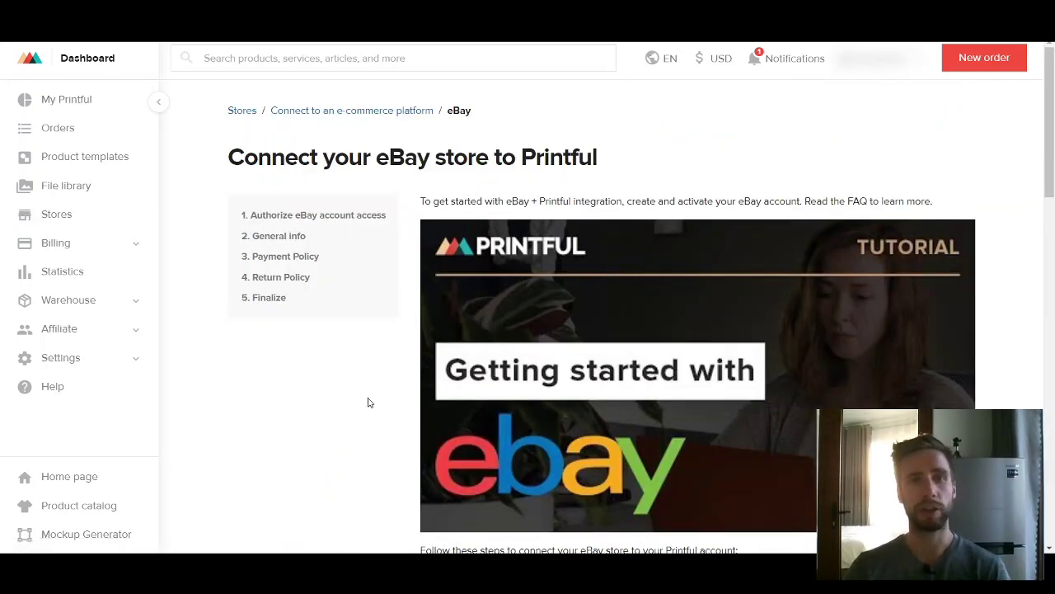
pyautogui.scroll(-6, 354, 378)
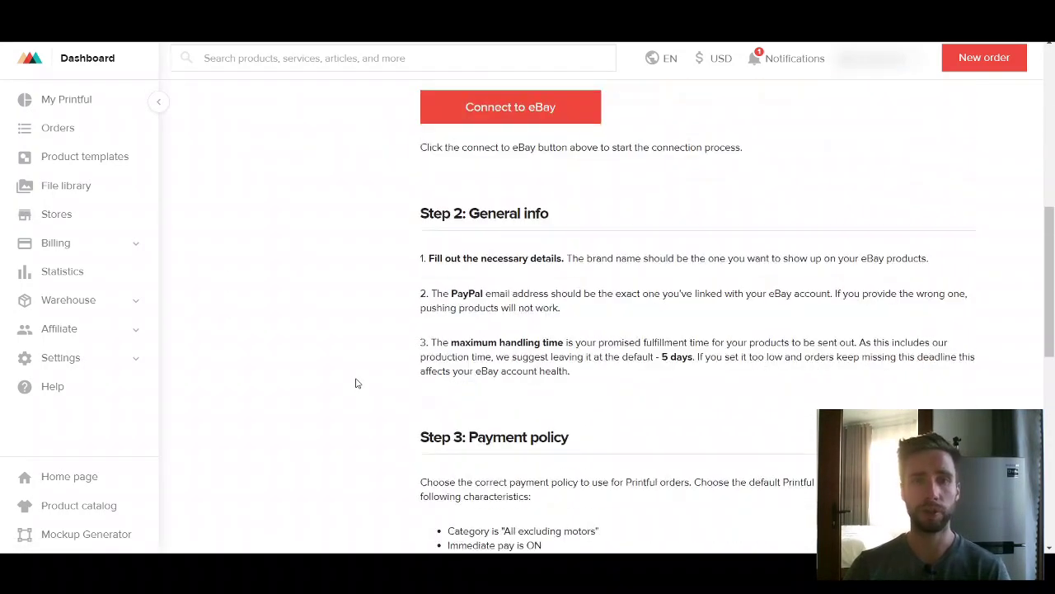
pyautogui.scroll(-2, 359, 383)
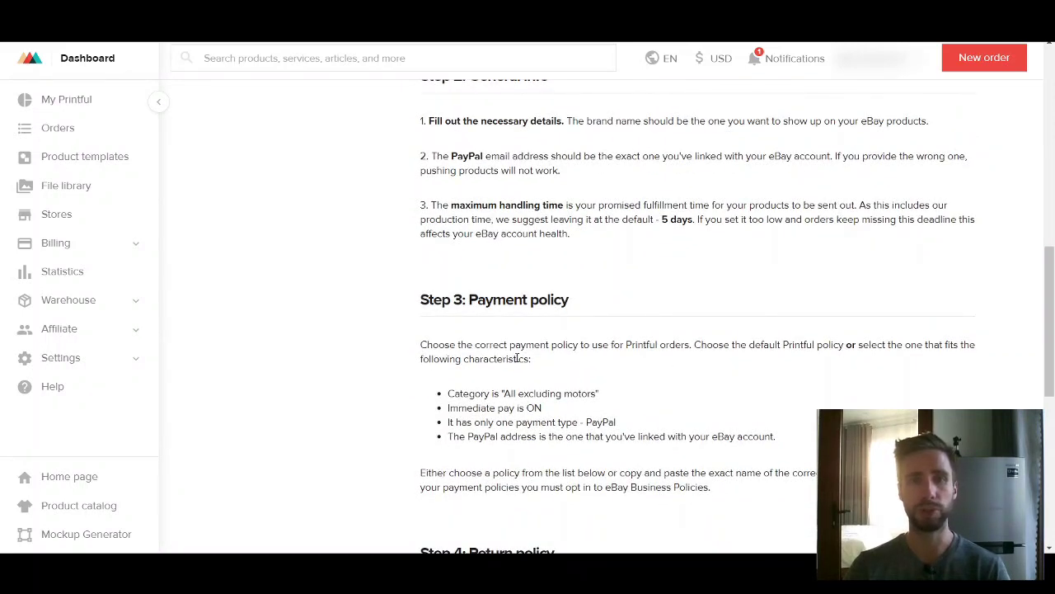
pyautogui.scroll(5, 371, 241)
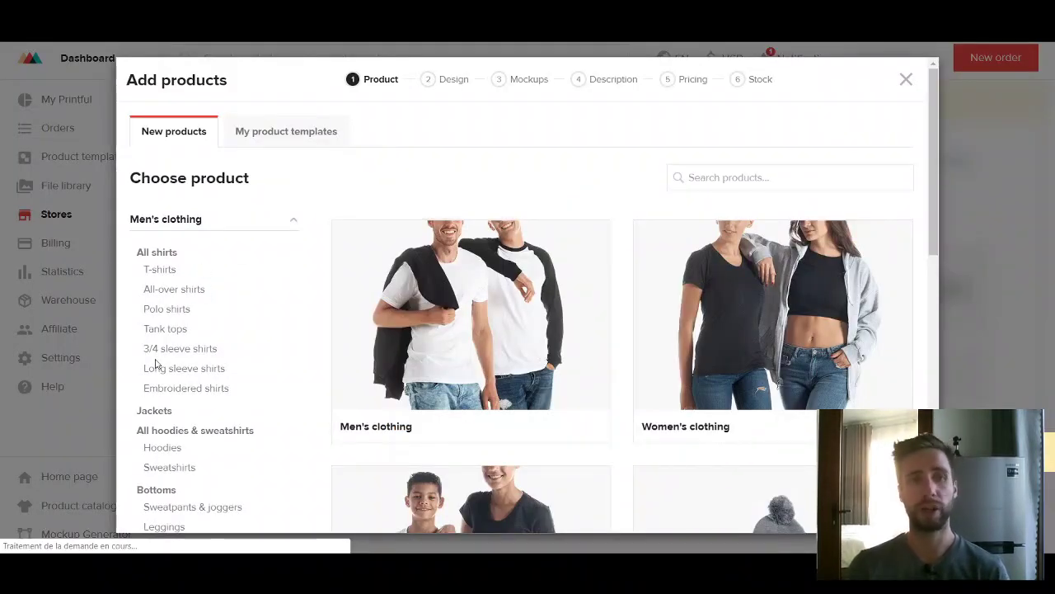
# Browse the product categories available for a new Printful product and choose Men's clothing
pyautogui.scroll(-5, 172, 398)
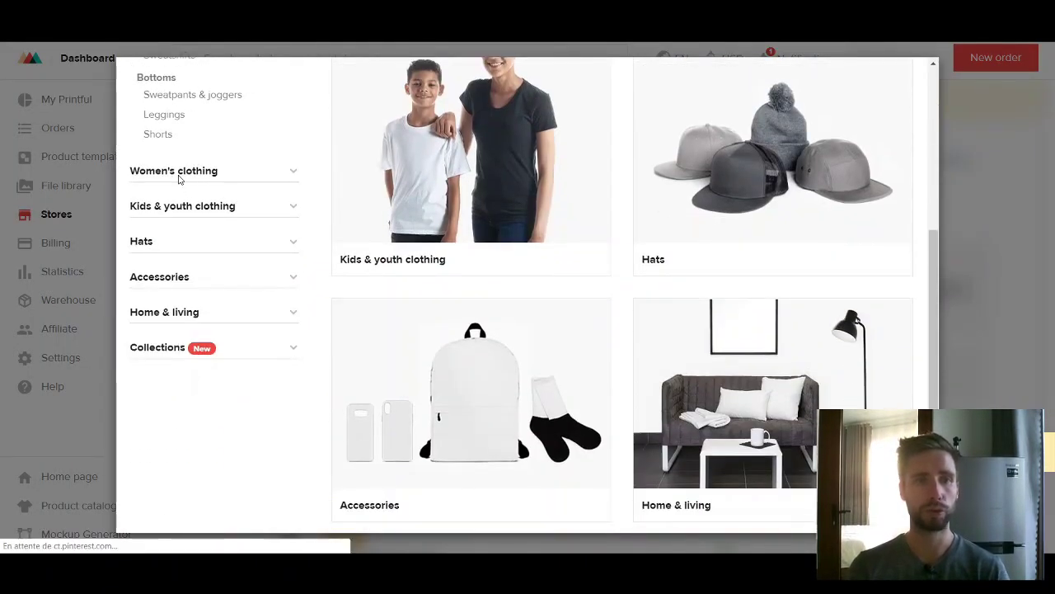
pyautogui.scroll(5, 610, 283)
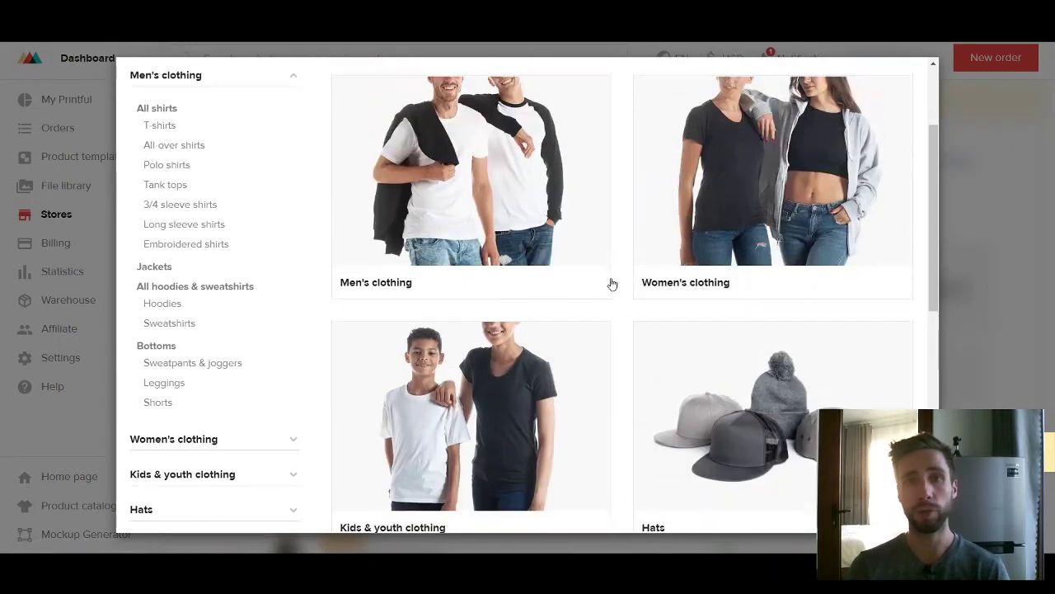
pyautogui.scroll(2, 681, 224)
pyautogui.click(532, 305)
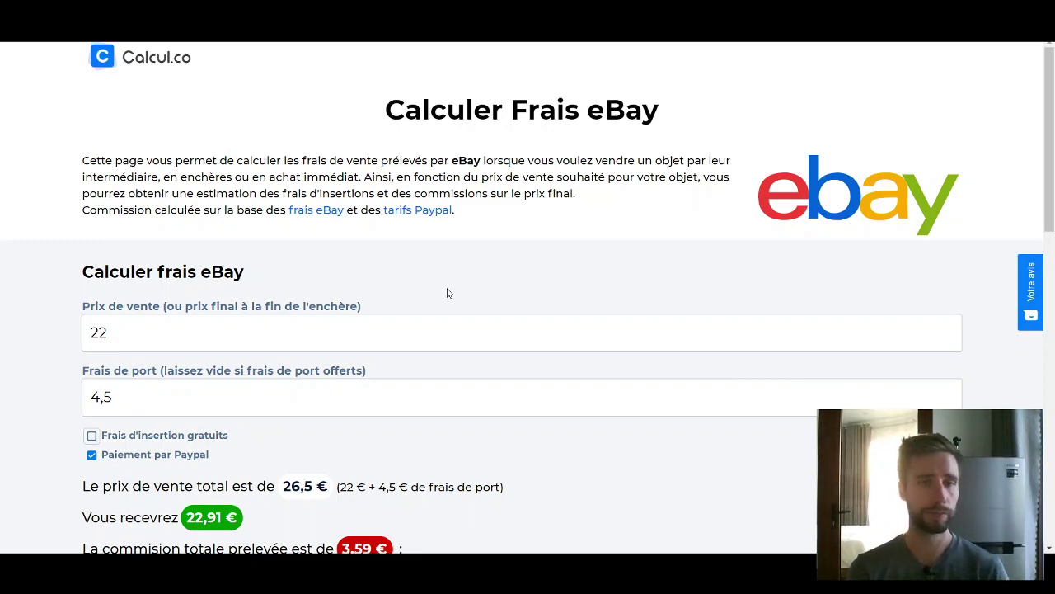
# In the Calcul.co eBay fee calculator, review the sale price, shipping cost, amount received and total commission
pyautogui.doubleClick(112, 331)
pyautogui.click(117, 397)
pyautogui.moveTo(117, 396); pyautogui.dragTo(78, 398)
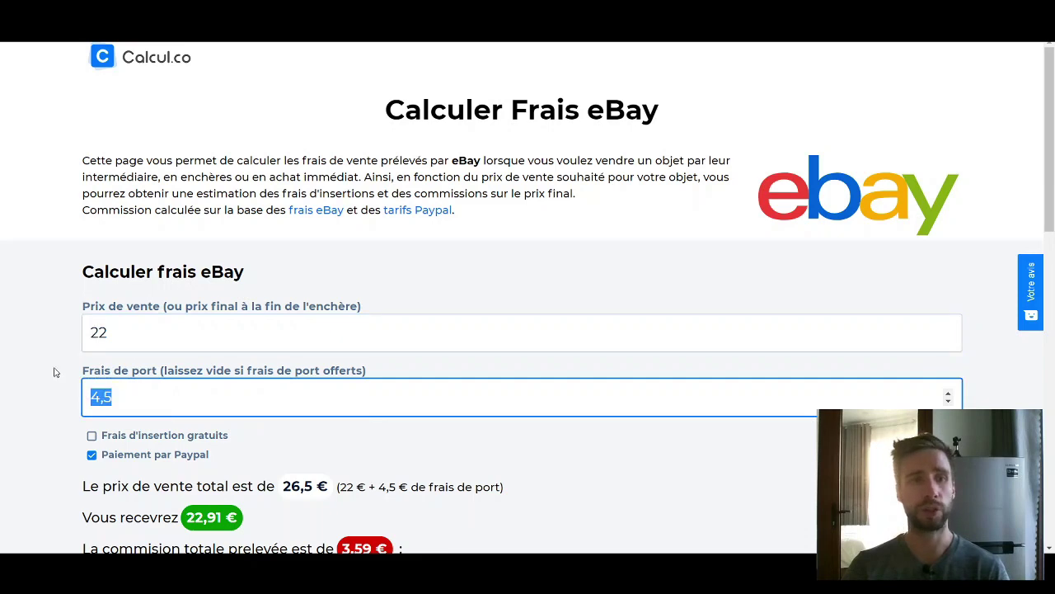
pyautogui.click(52, 363)
pyautogui.scroll(-2, 52, 360)
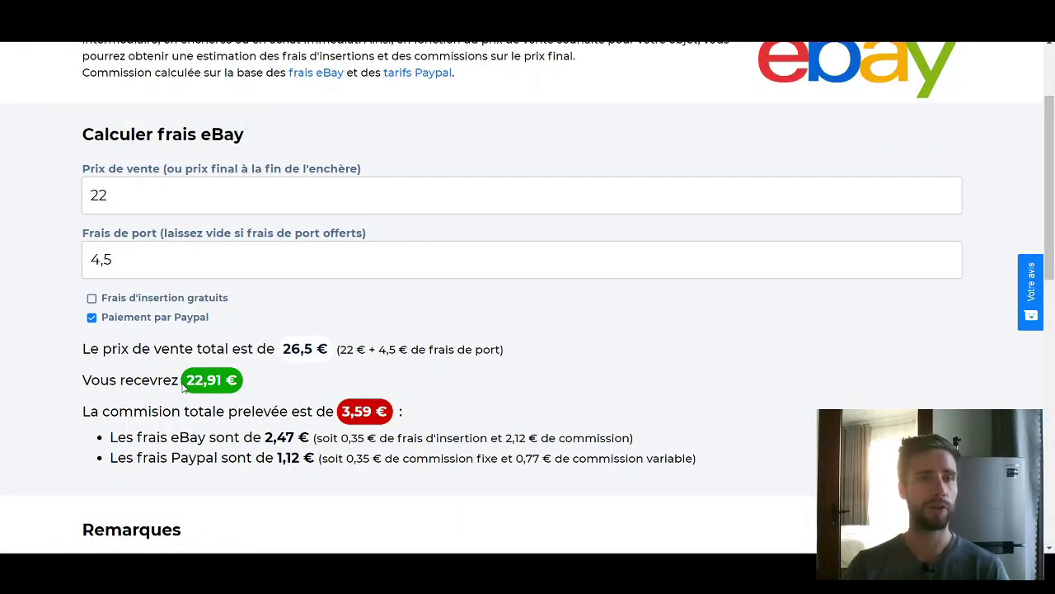
pyautogui.moveTo(184, 381); pyautogui.dragTo(211, 381)
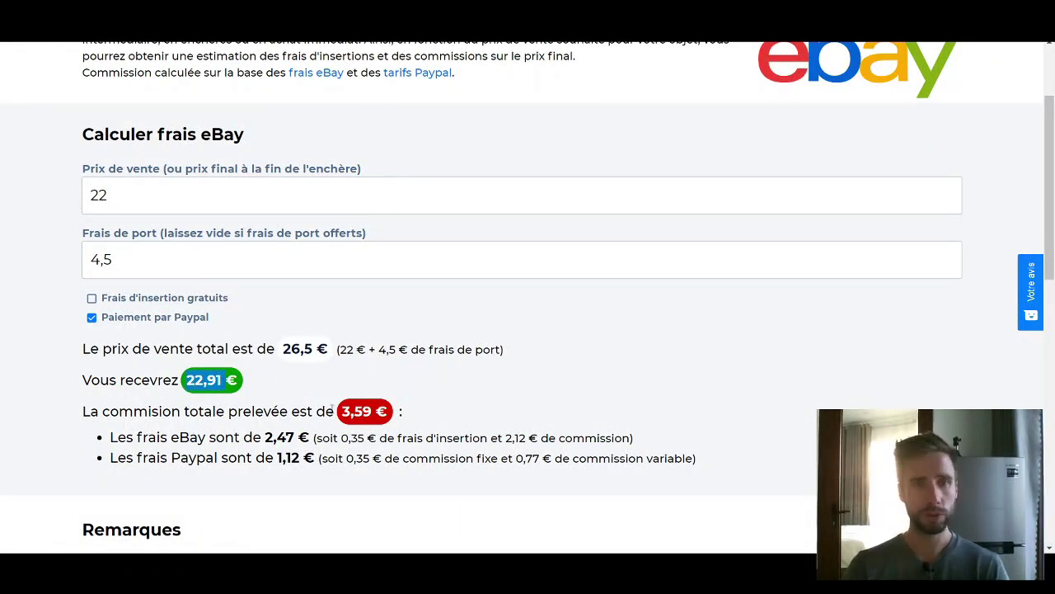
pyautogui.doubleClick(363, 411)
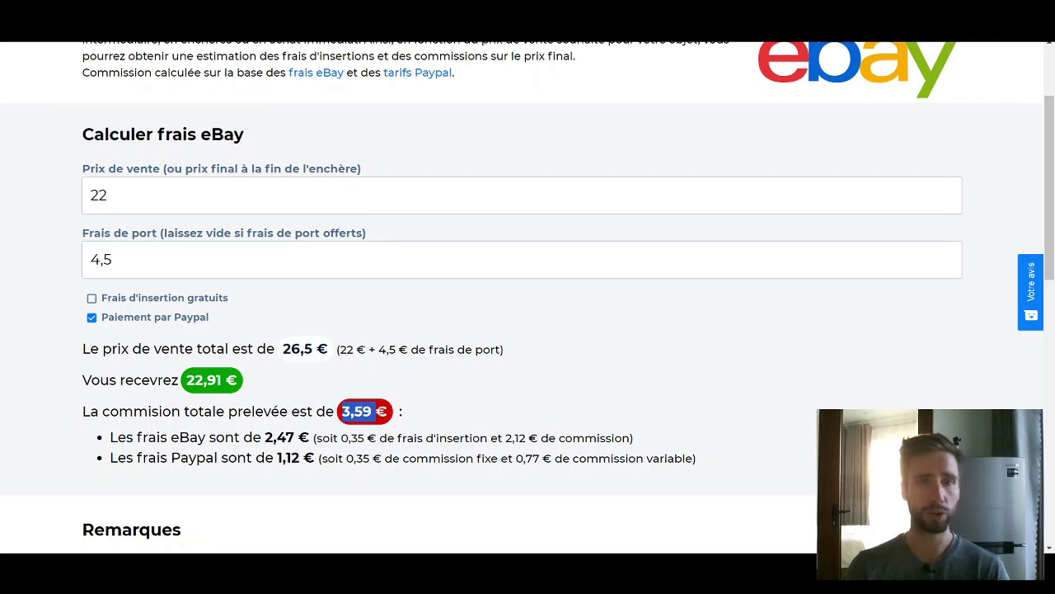
pyautogui.click(451, 384)
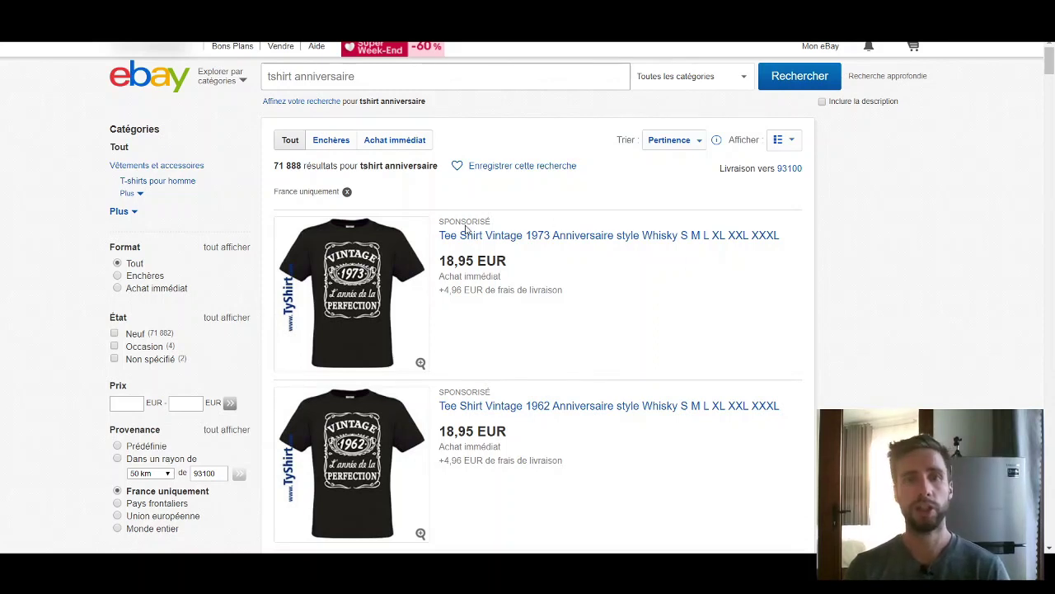
# In the eBay search results for "tshirt anniversaire", examine the sponsored label on the Vintage 1973 T-shirt listing
pyautogui.moveTo(489, 223); pyautogui.dragTo(443, 222)
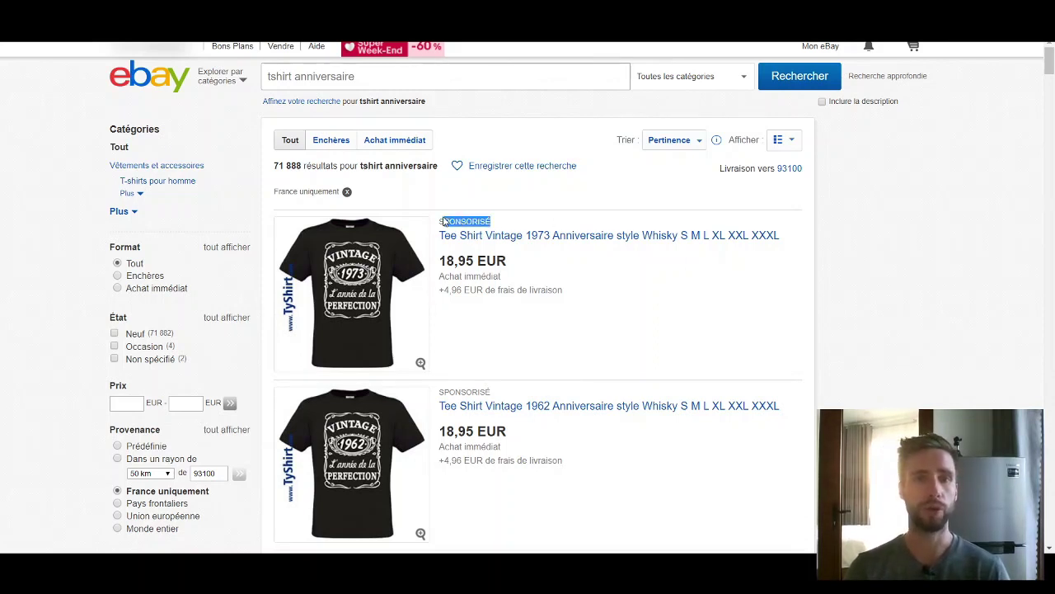